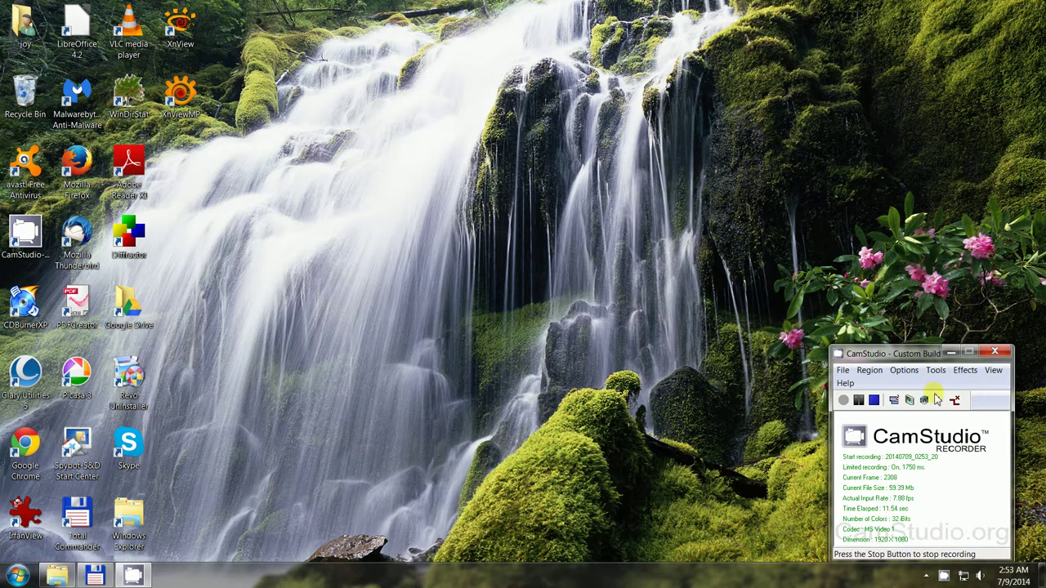
Minimize the running CamStudio recorder to the system tray, then restore it from the hidden tray icons.
left_click_drag(950, 355, 950, 355)
left_click(952, 355)
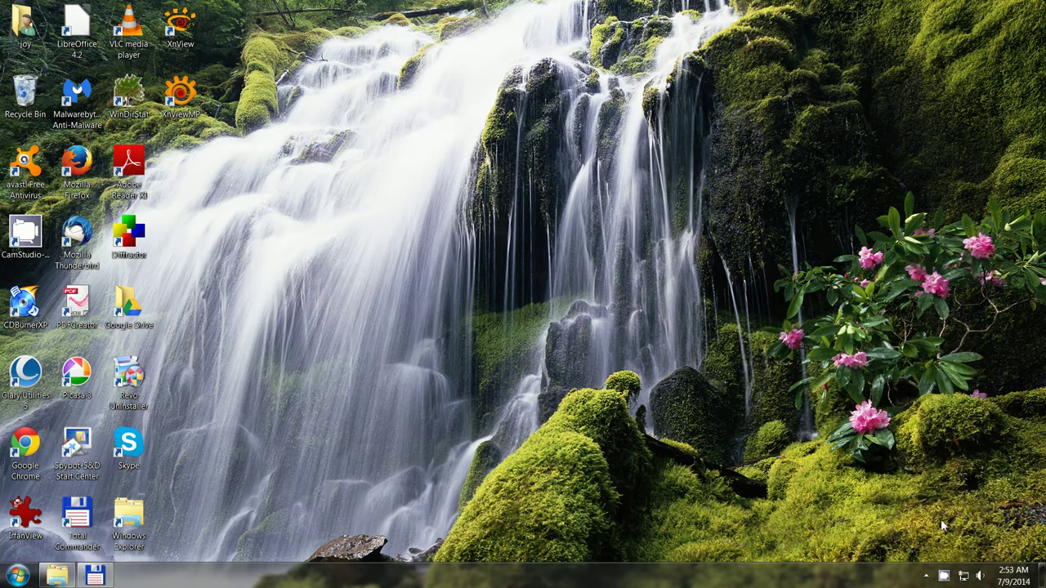
left_click(927, 576)
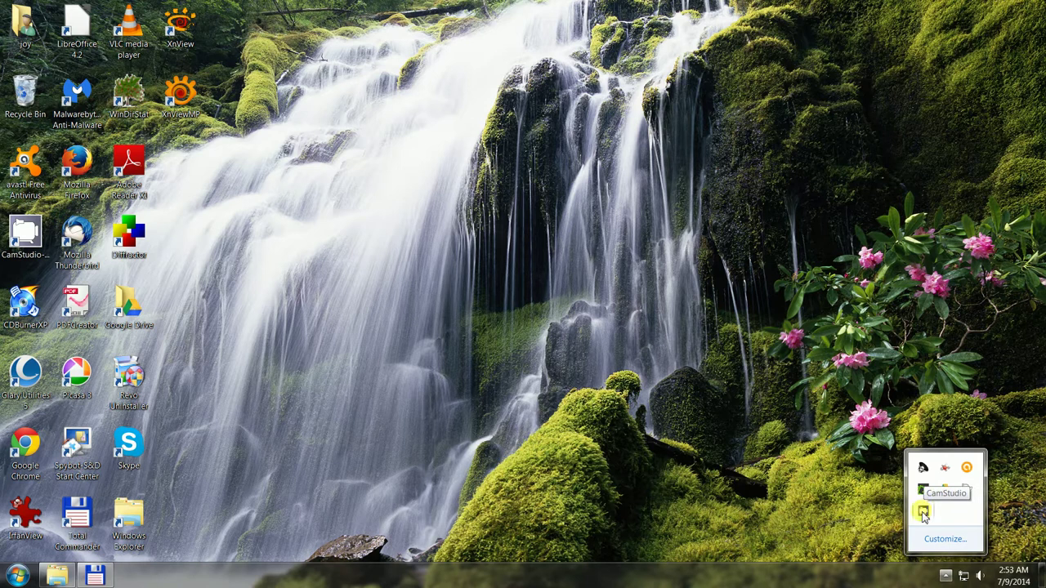
left_click(925, 513)
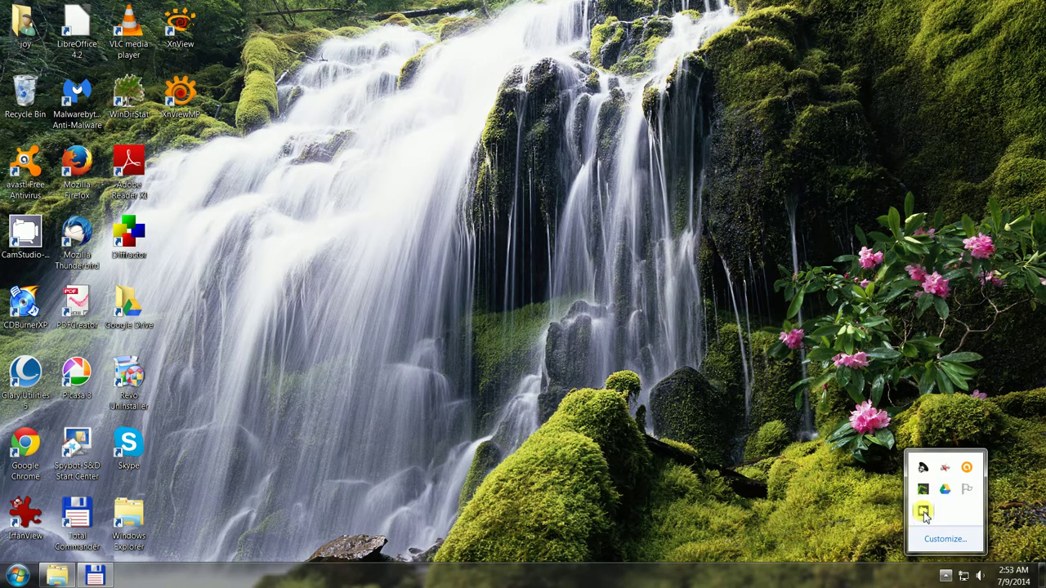
left_click(924, 513)
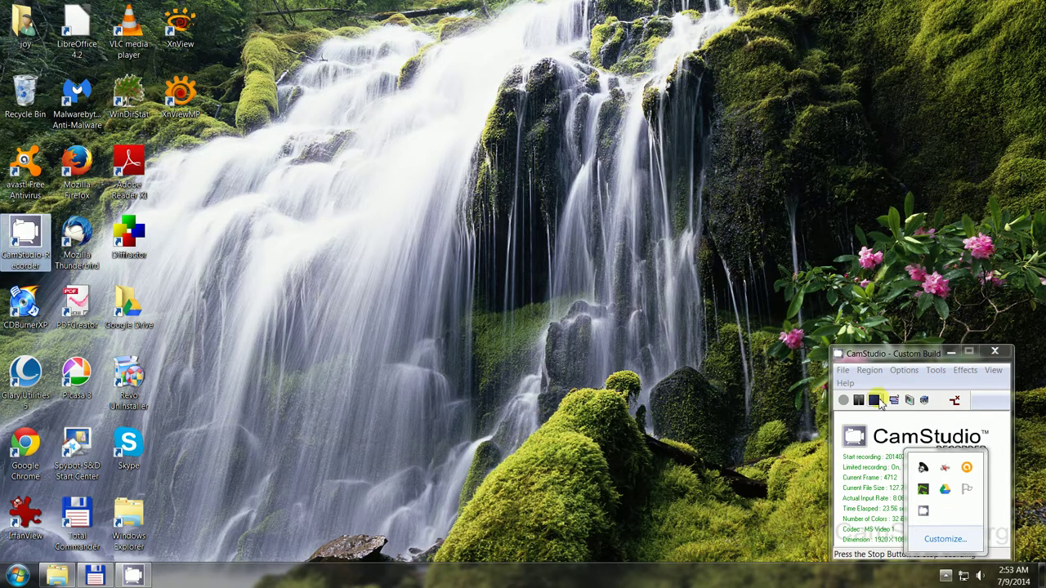
left_click(952, 356)
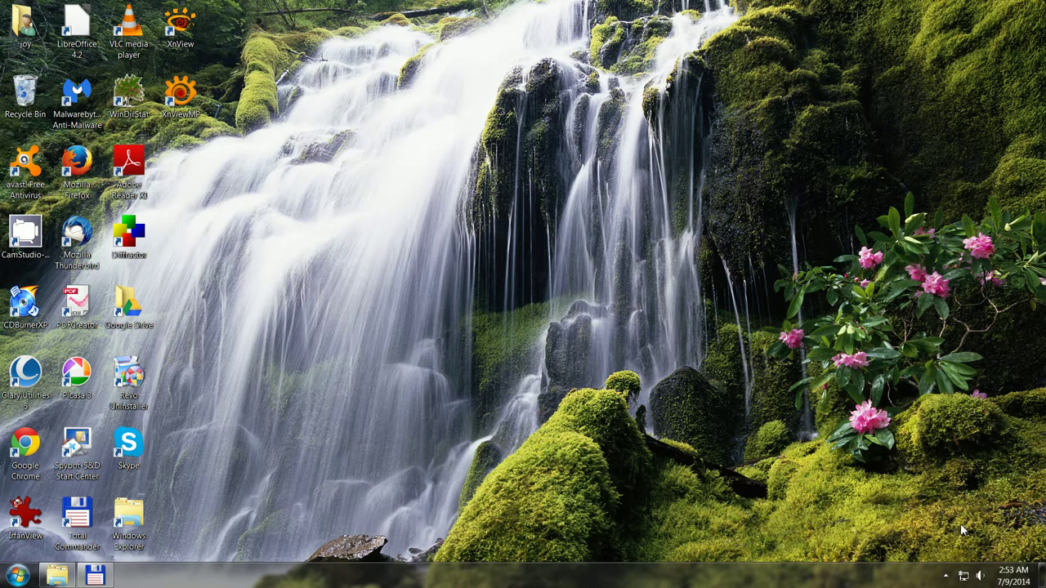
left_click(946, 576)
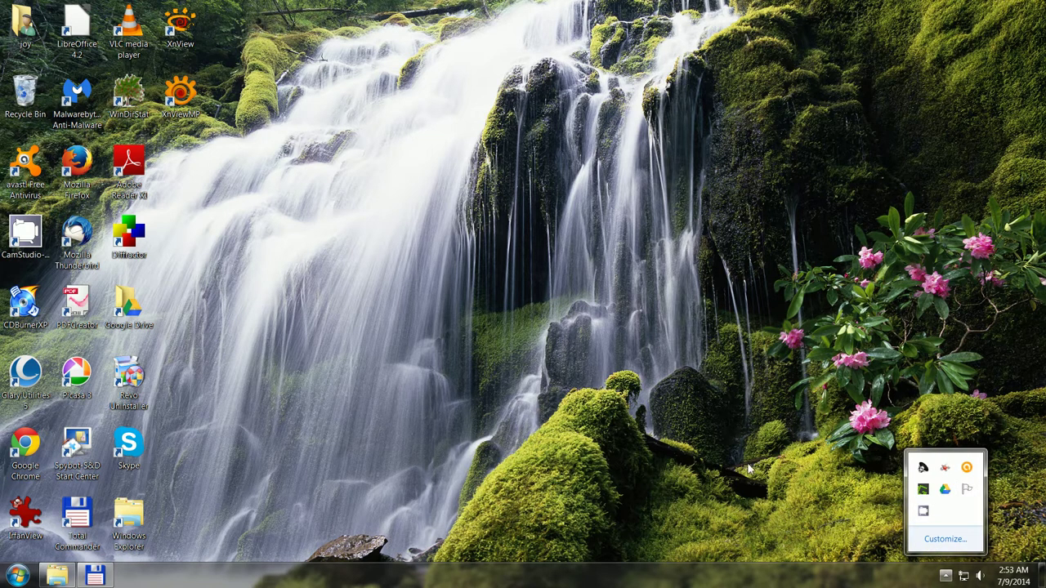
left_click(737, 441)
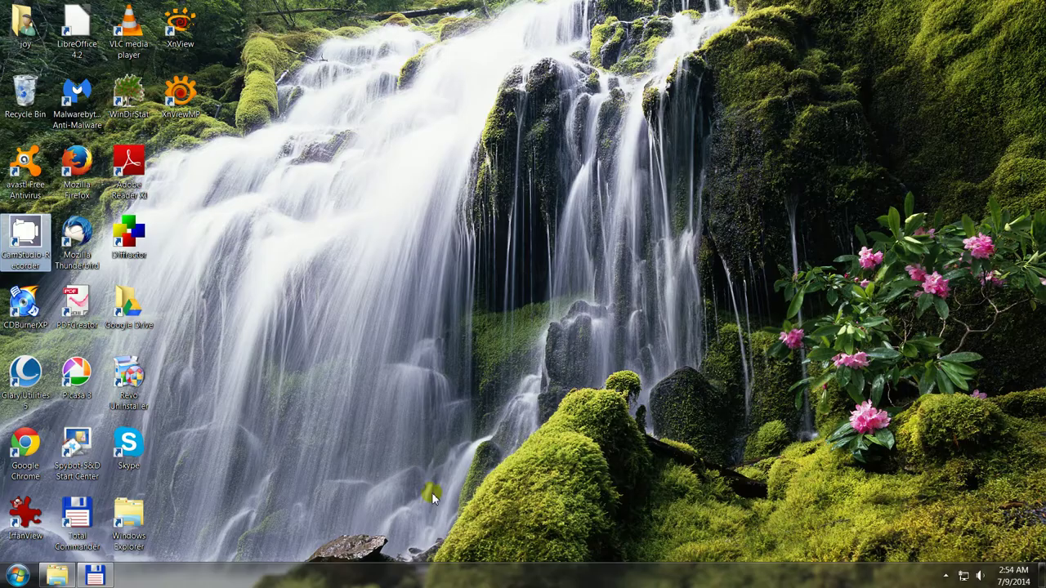
left_click(96, 576)
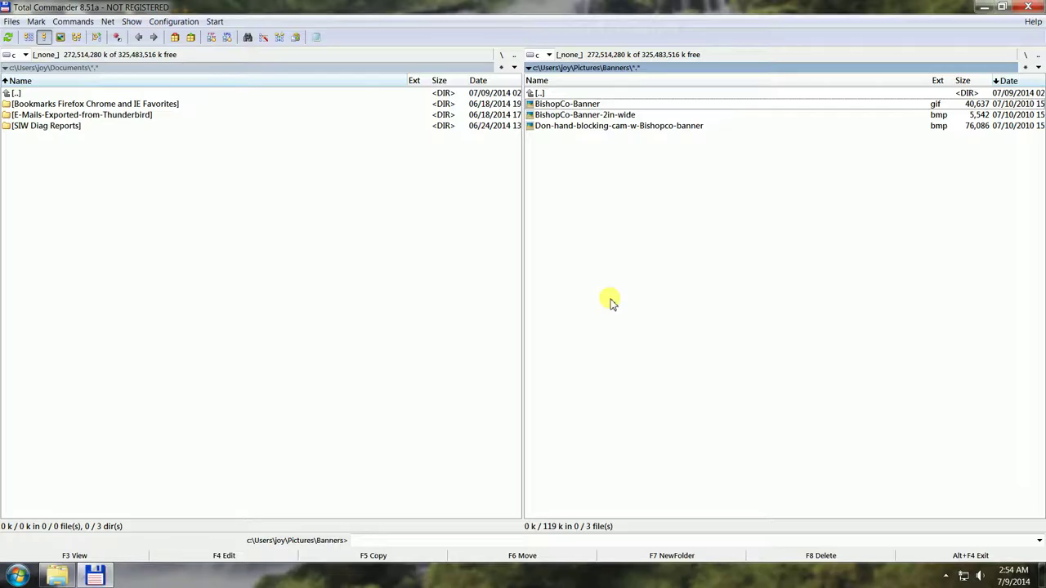
left_click(621, 114)
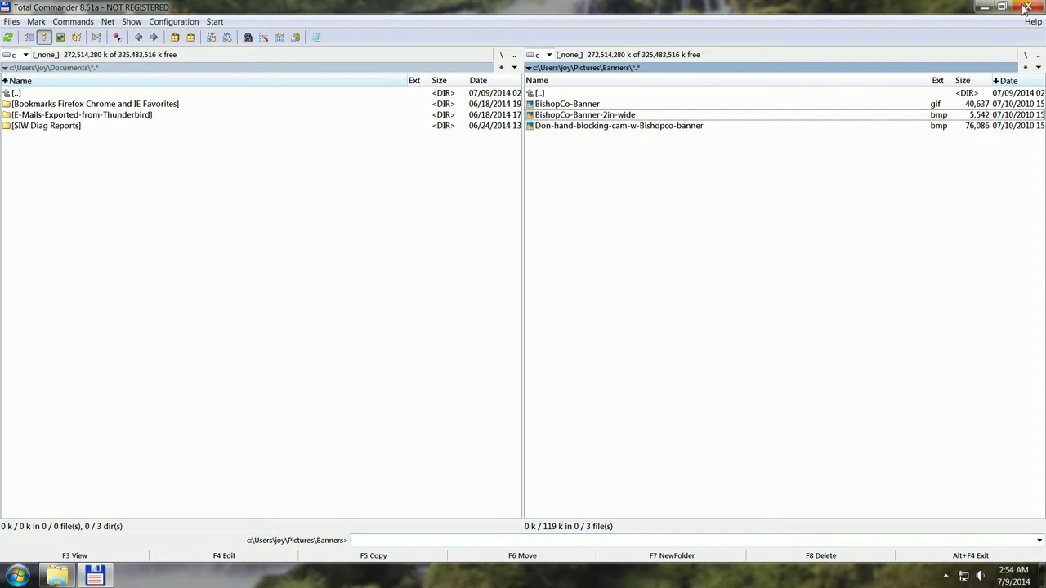
left_click(985, 8)
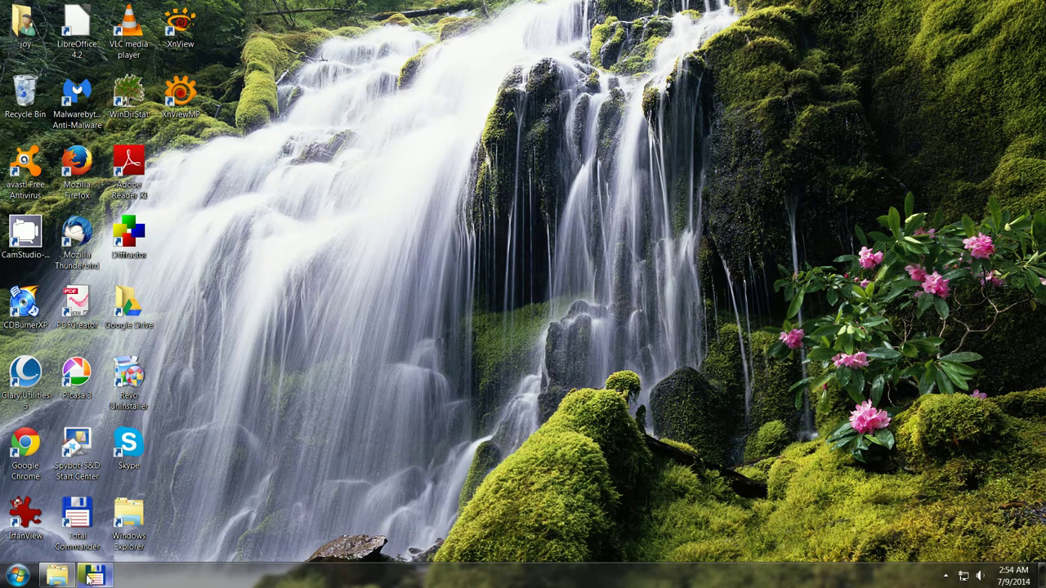
left_click(57, 577)
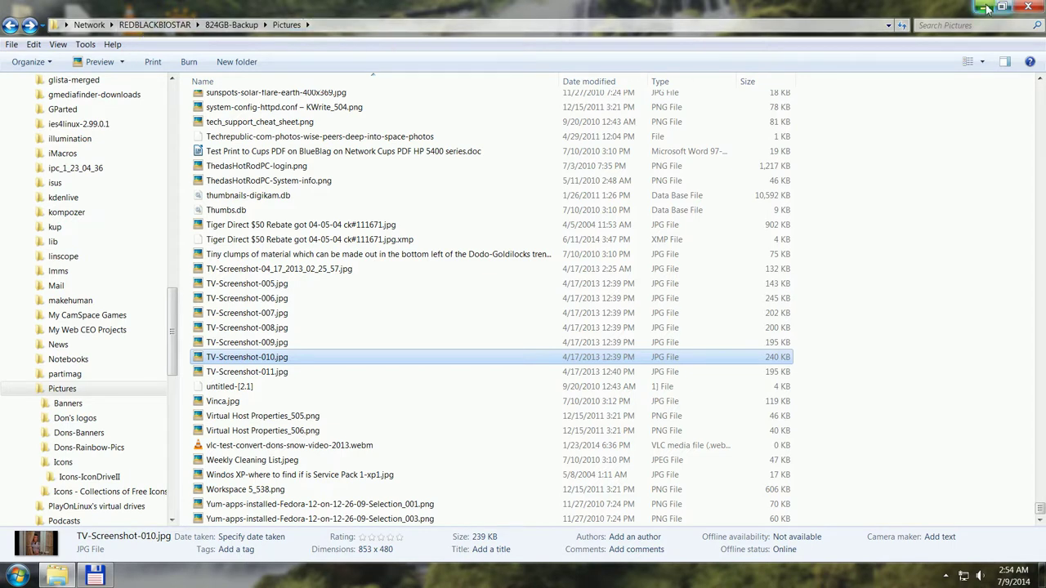
left_click(985, 7)
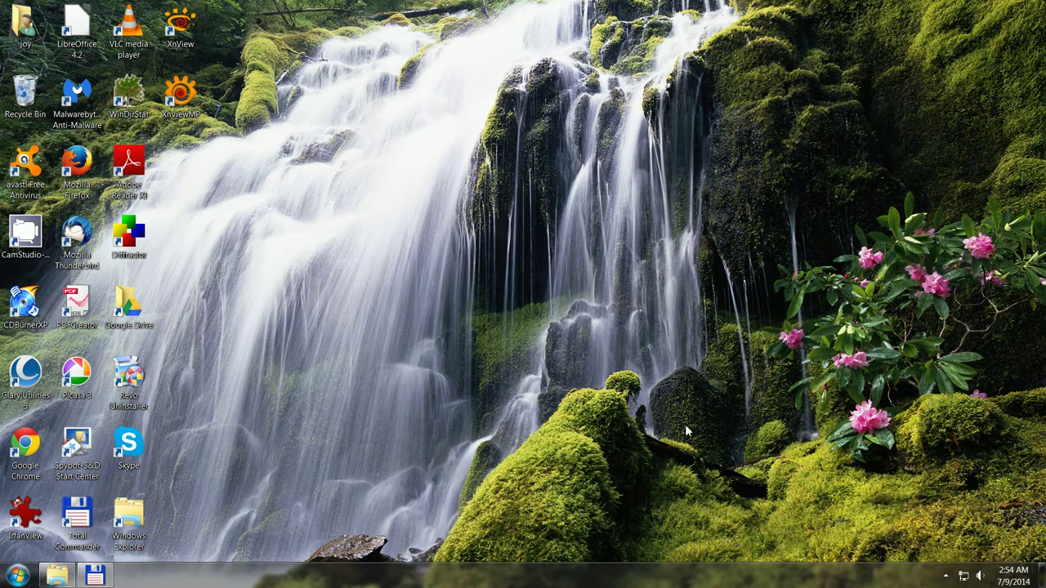
Restore the CamStudio recorder from the hidden tray icons and stop the recording at about 91 seconds.
left_click(945, 579)
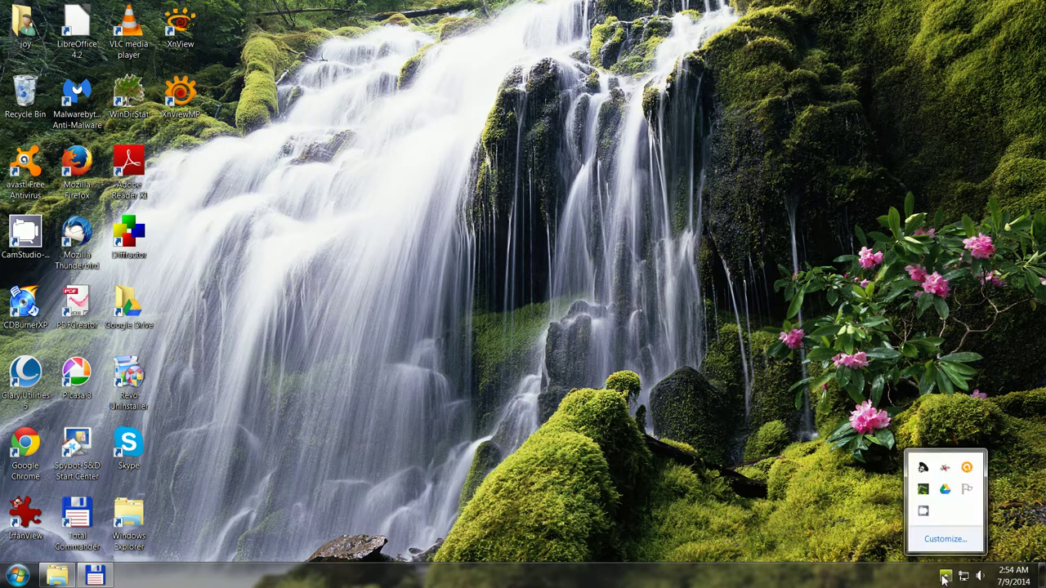
left_click(925, 513)
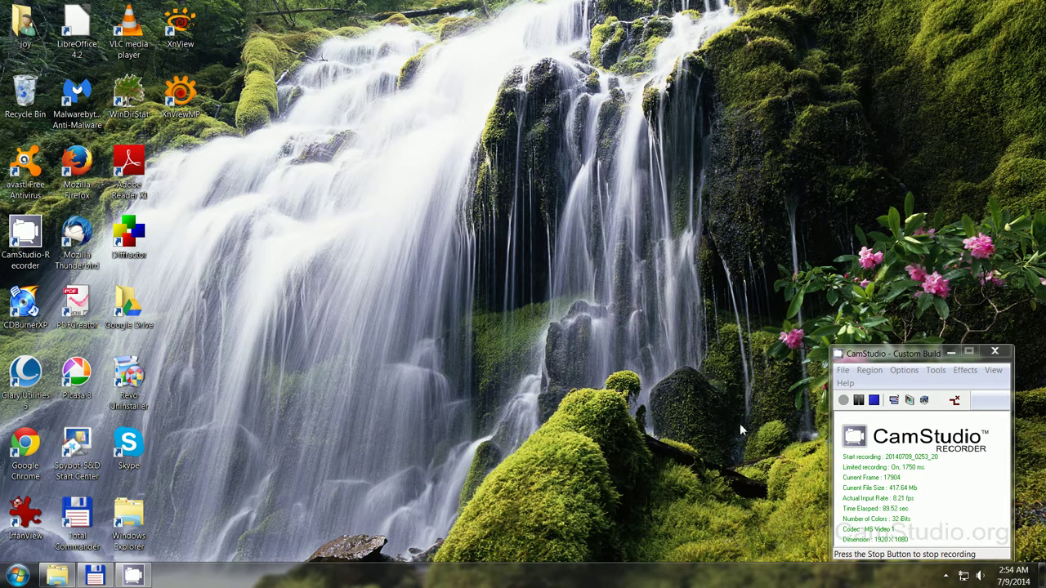
left_click(874, 400)
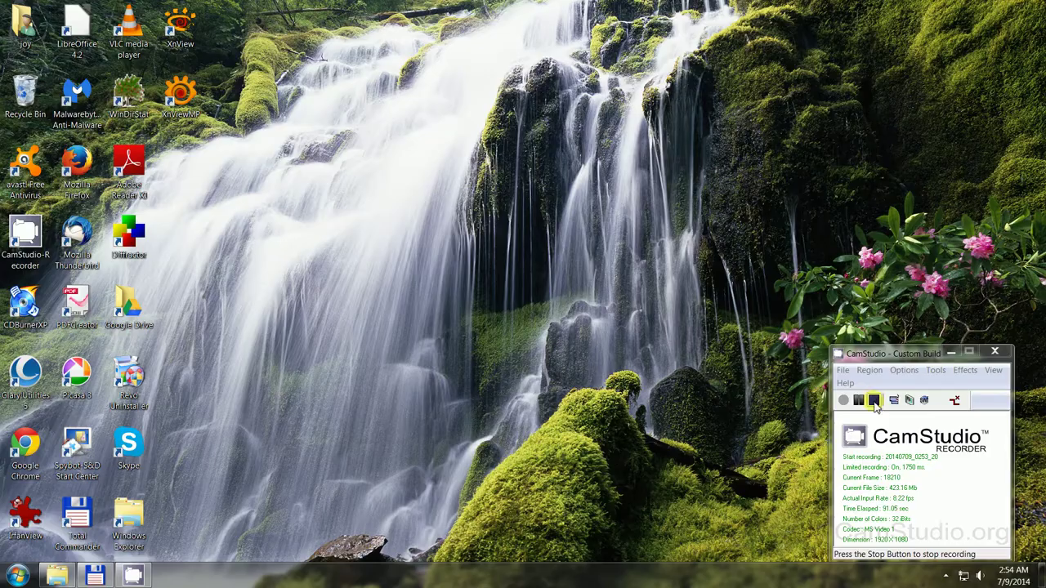